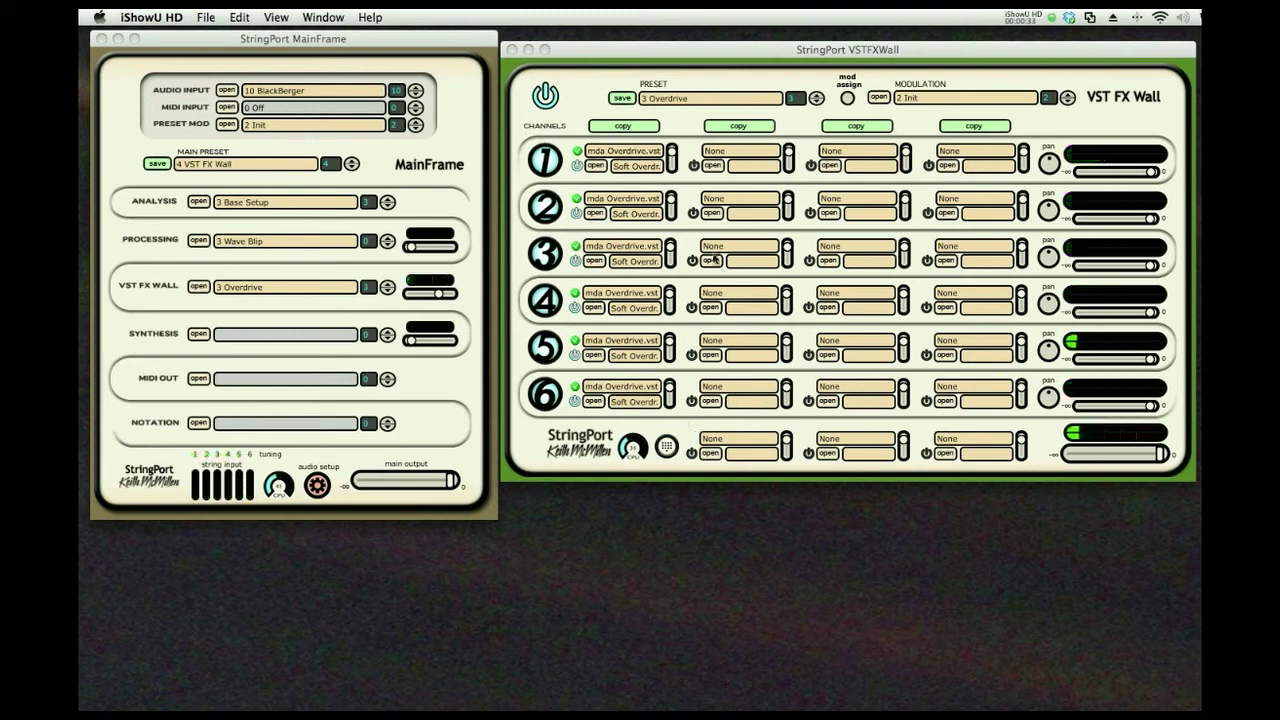
- Check channel 1's mda Overdrive settings, close them, and copy the first effect column's setup to all channels
{"action": "left_click", "coordinate": [596, 166]}
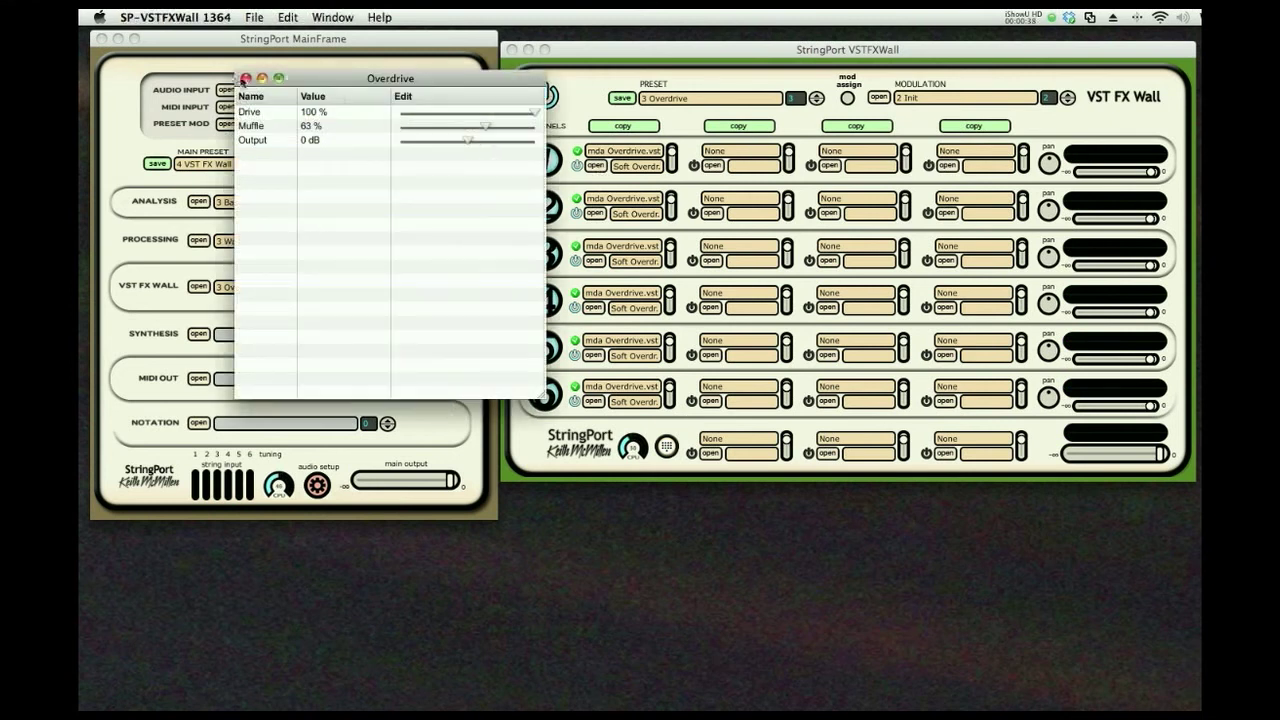
{"action": "left_click", "coordinate": [245, 78]}
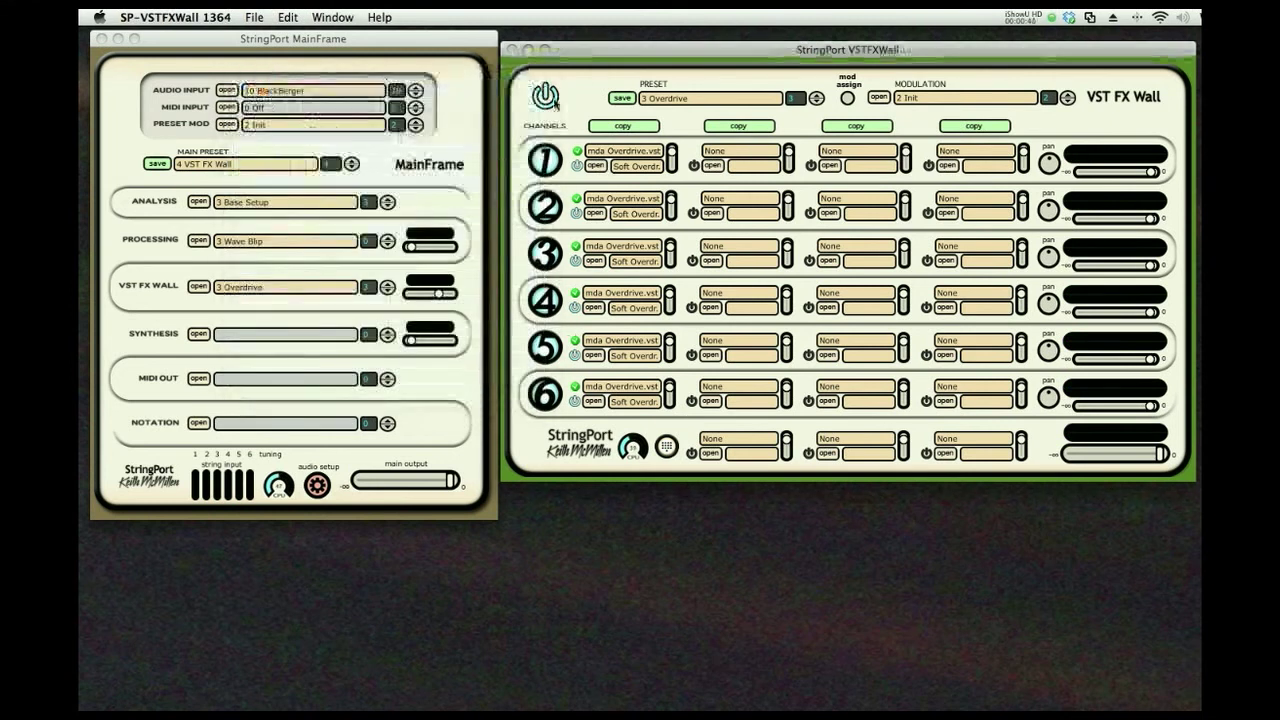
{"action": "left_click", "coordinate": [645, 128]}
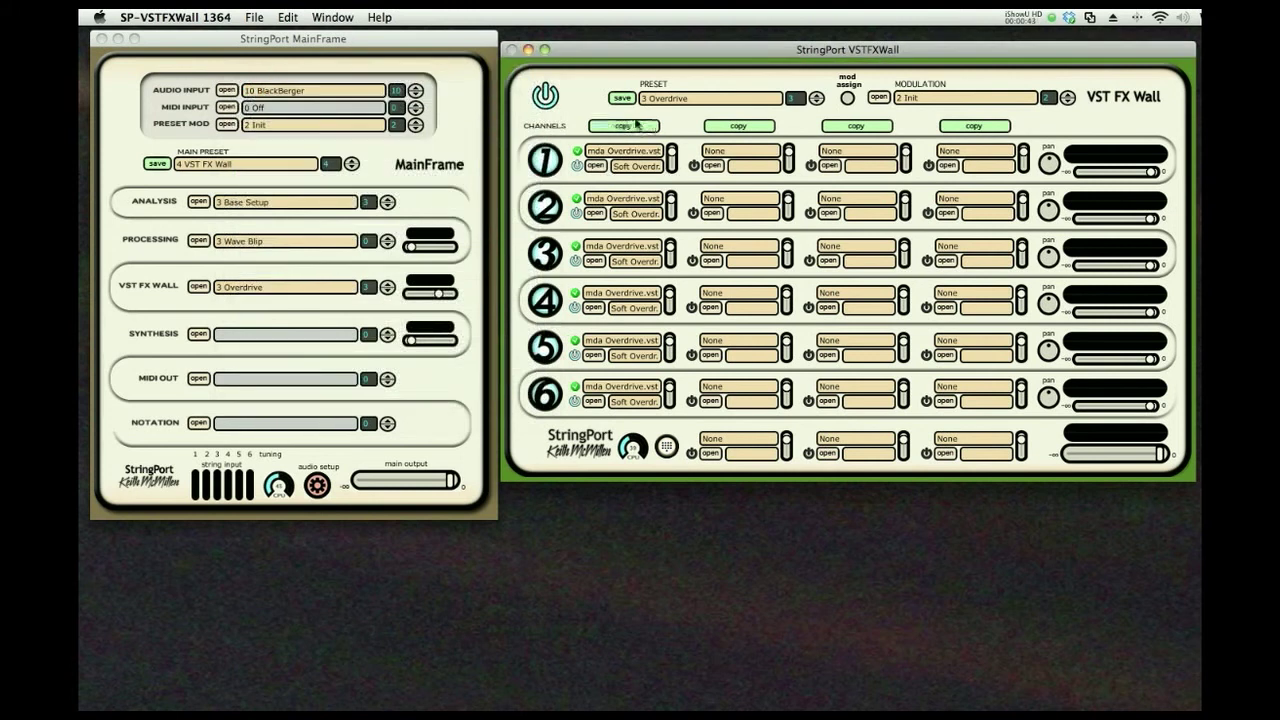
- Load mda Delay into channel 1's second slot and set LDelay about 572 ms, Feedback 78 %, FXMix 79 % and Output 4 dB
{"action": "left_click", "coordinate": [763, 153]}
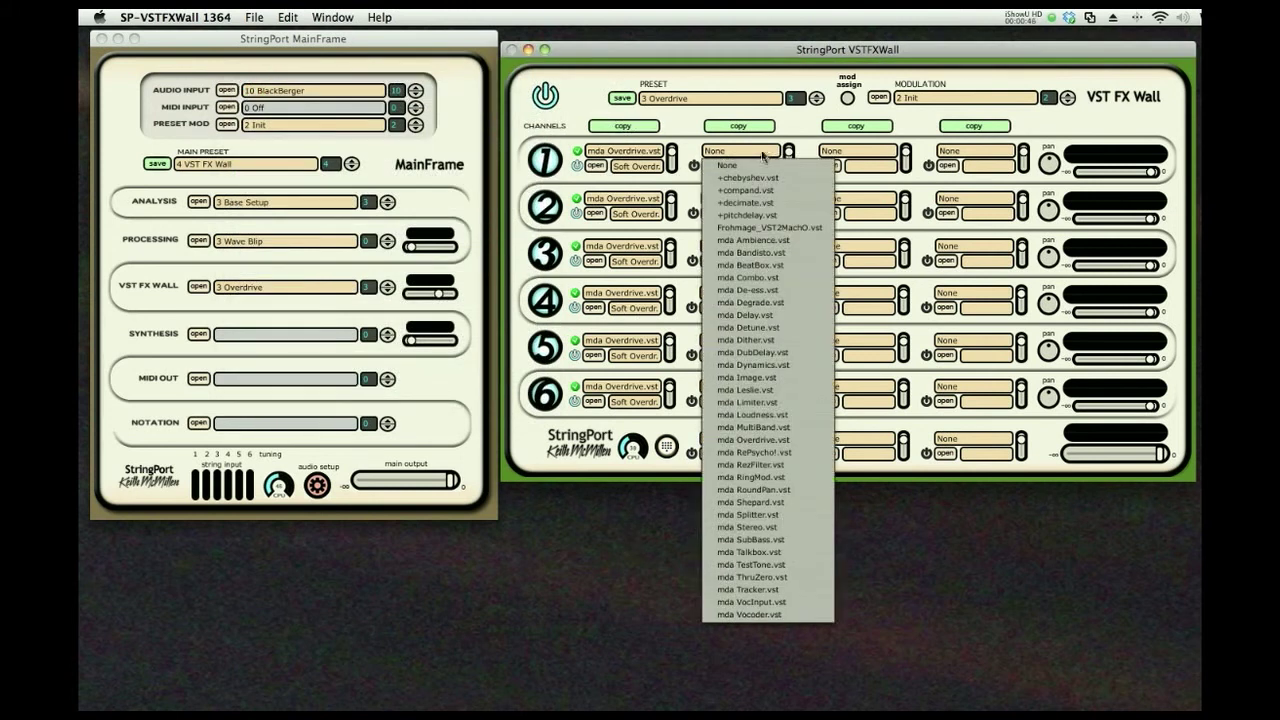
{"action": "left_click", "coordinate": [764, 315]}
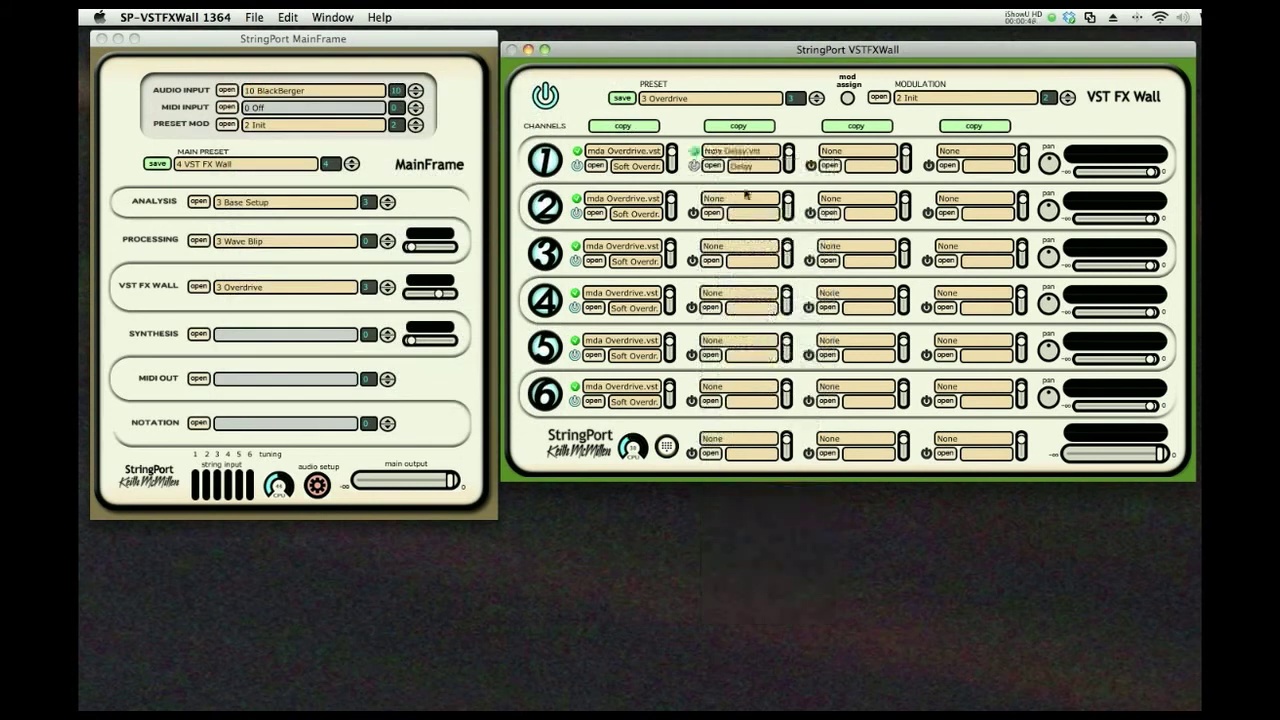
{"action": "left_click", "coordinate": [713, 168]}
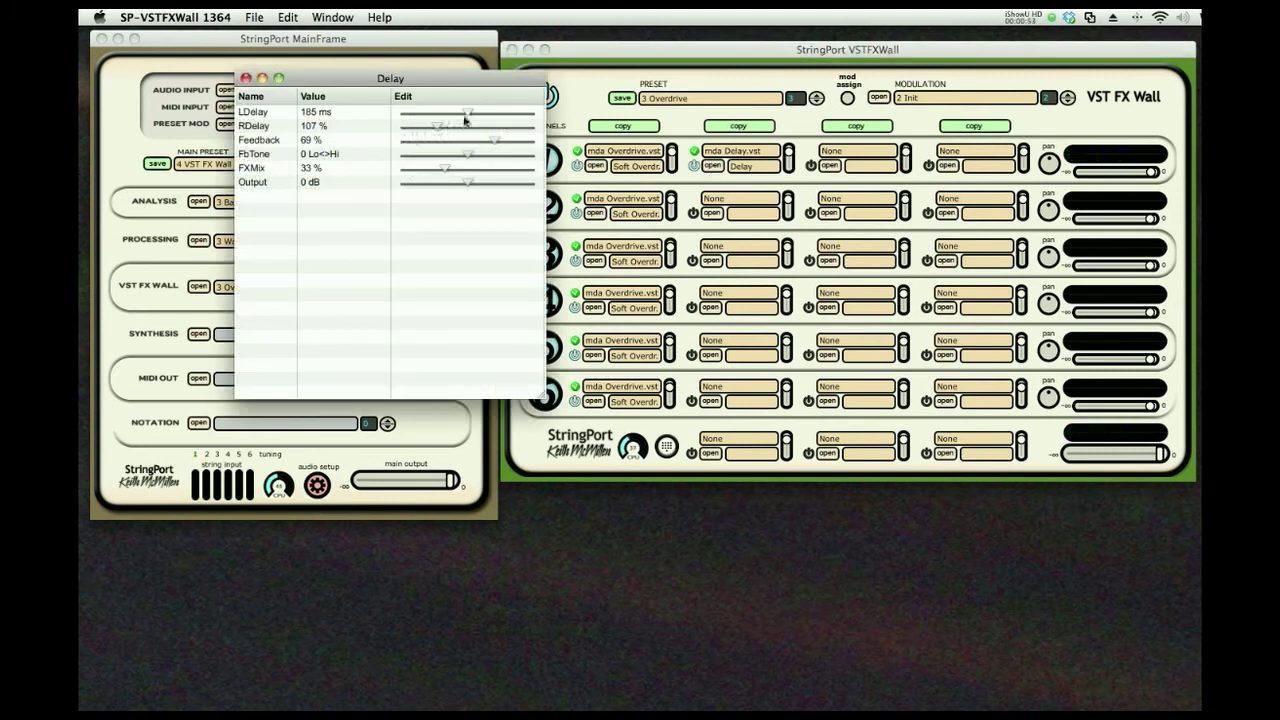
{"action": "left_click_drag", "start_coordinate": [469, 115], "coordinate": [514, 113]}
{"action": "left_click_drag", "start_coordinate": [469, 184], "coordinate": [512, 187]}
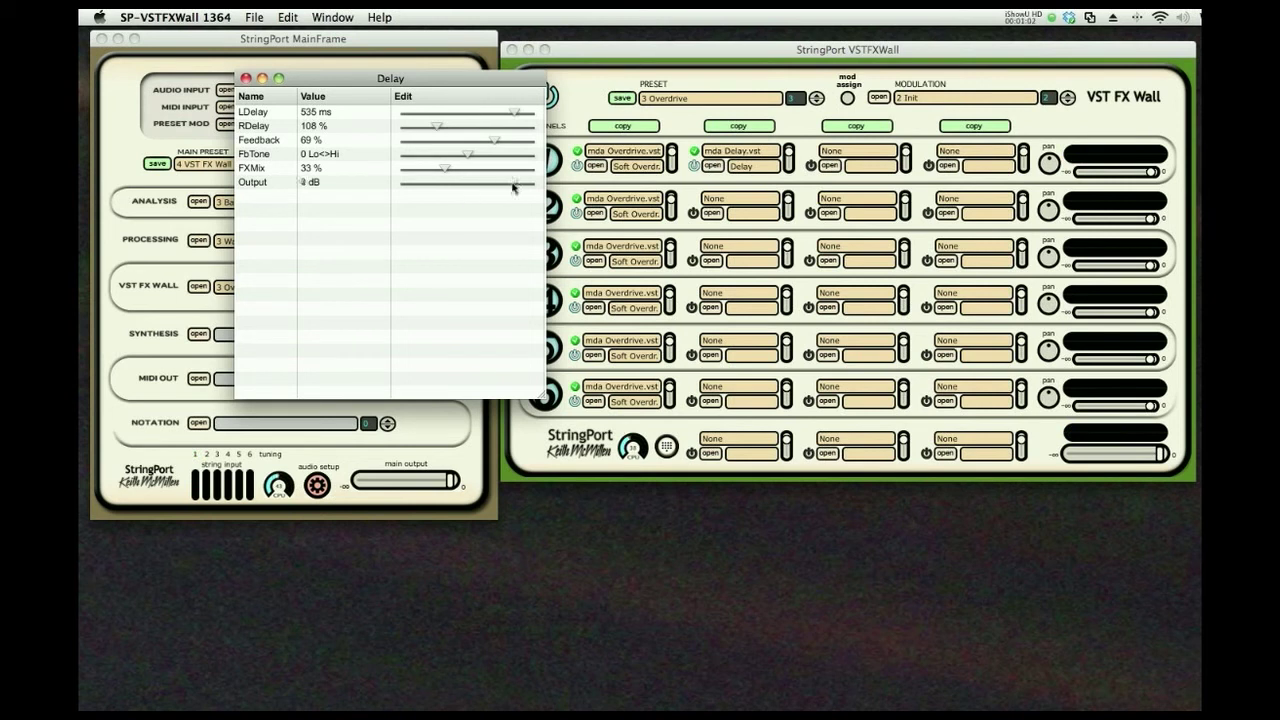
- Copy channel 1's delay effect to the second slot of all the other channels and close the Delay settings
{"action": "left_click", "coordinate": [740, 126]}
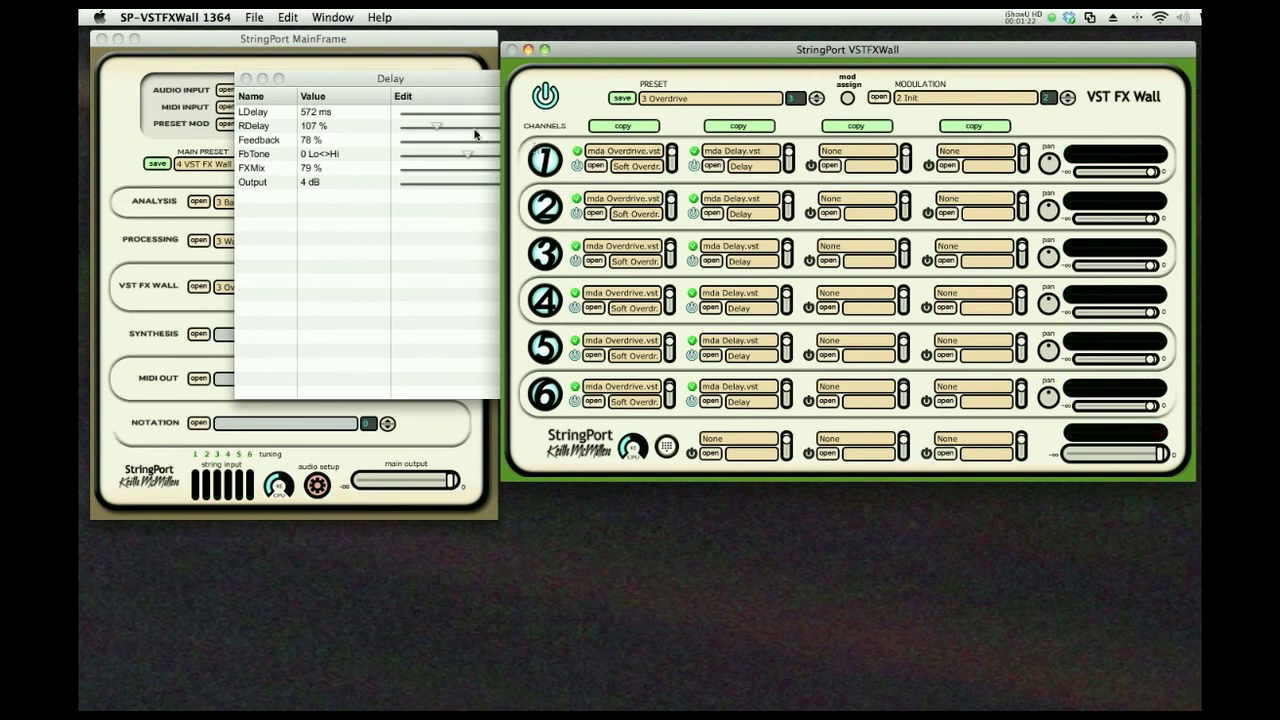
{"action": "left_click", "coordinate": [334, 83]}
{"action": "left_click", "coordinate": [246, 78]}
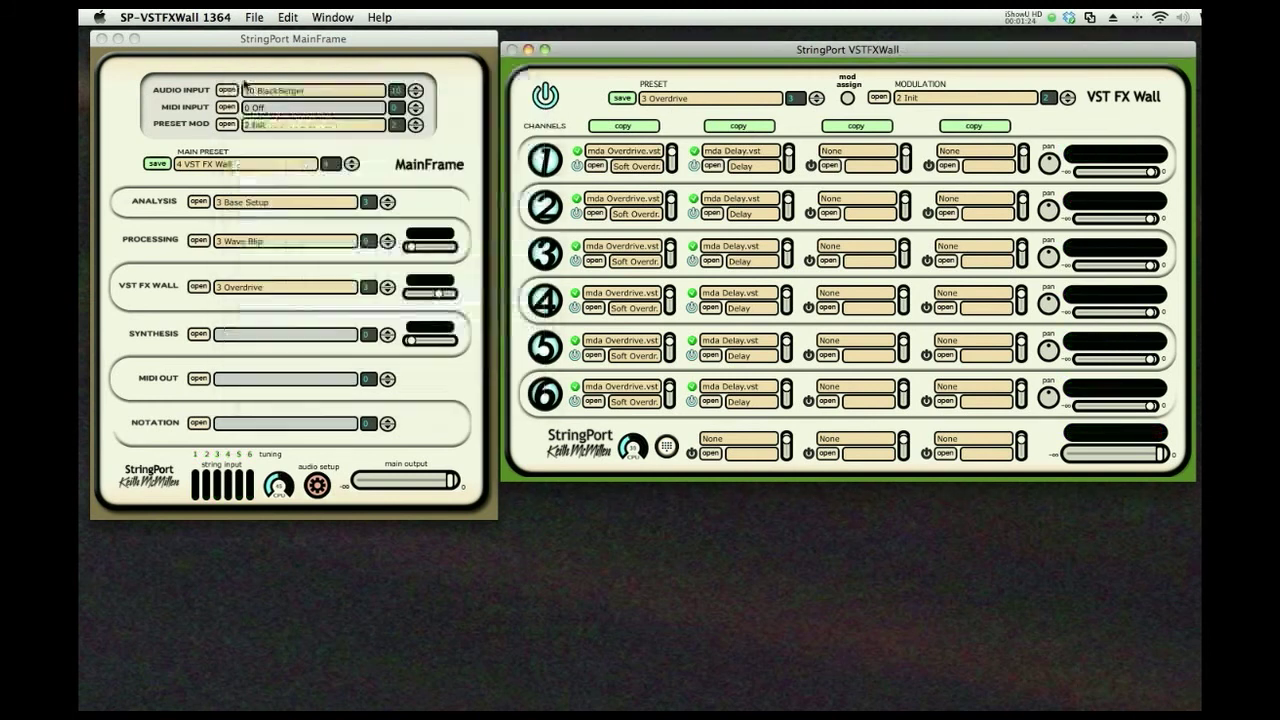
- Load the VST FX Wall preset 8 Bend to Spin Cycle and open channel 3's Leslie plug-in settings
{"action": "left_click", "coordinate": [731, 103]}
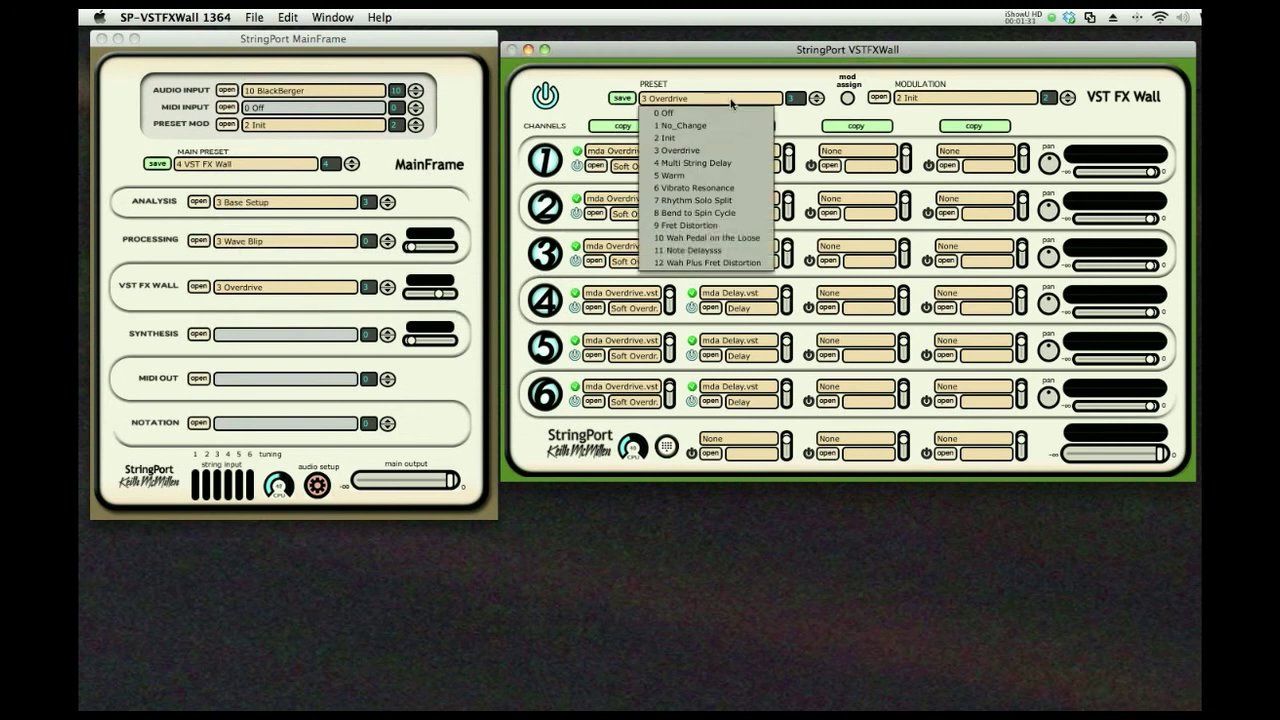
{"action": "left_click", "coordinate": [740, 214]}
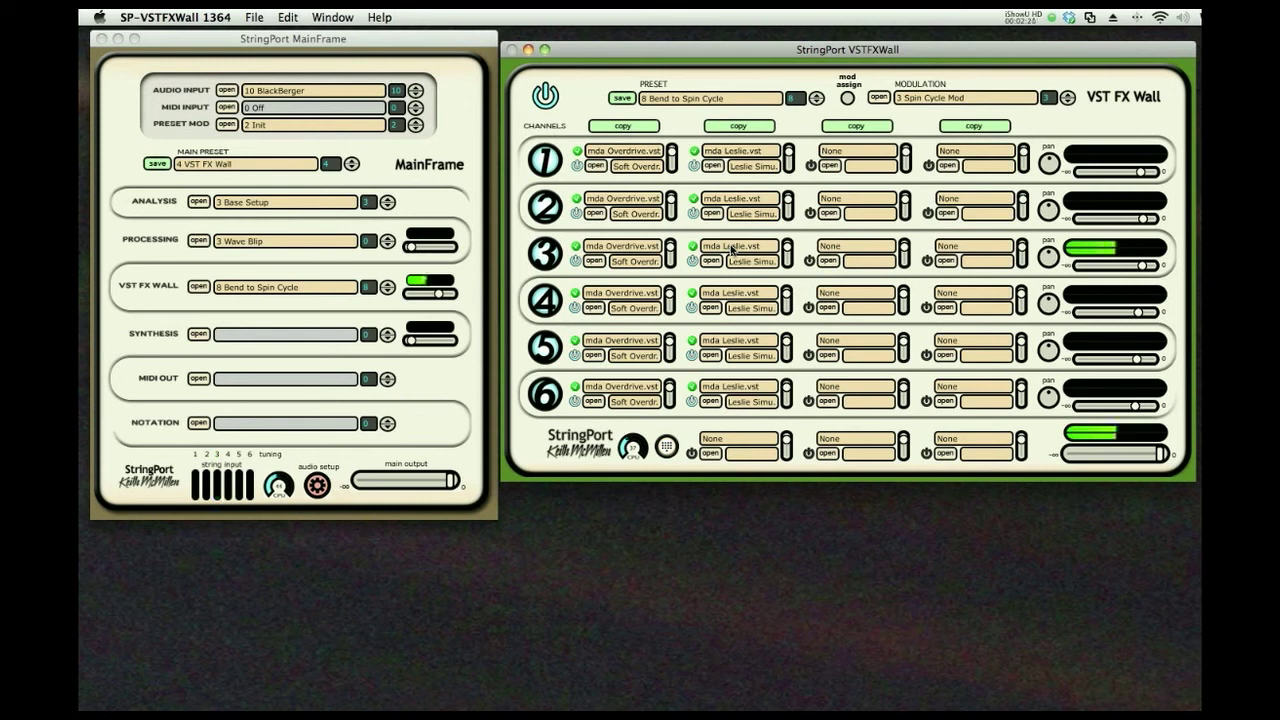
{"action": "left_click", "coordinate": [733, 250]}
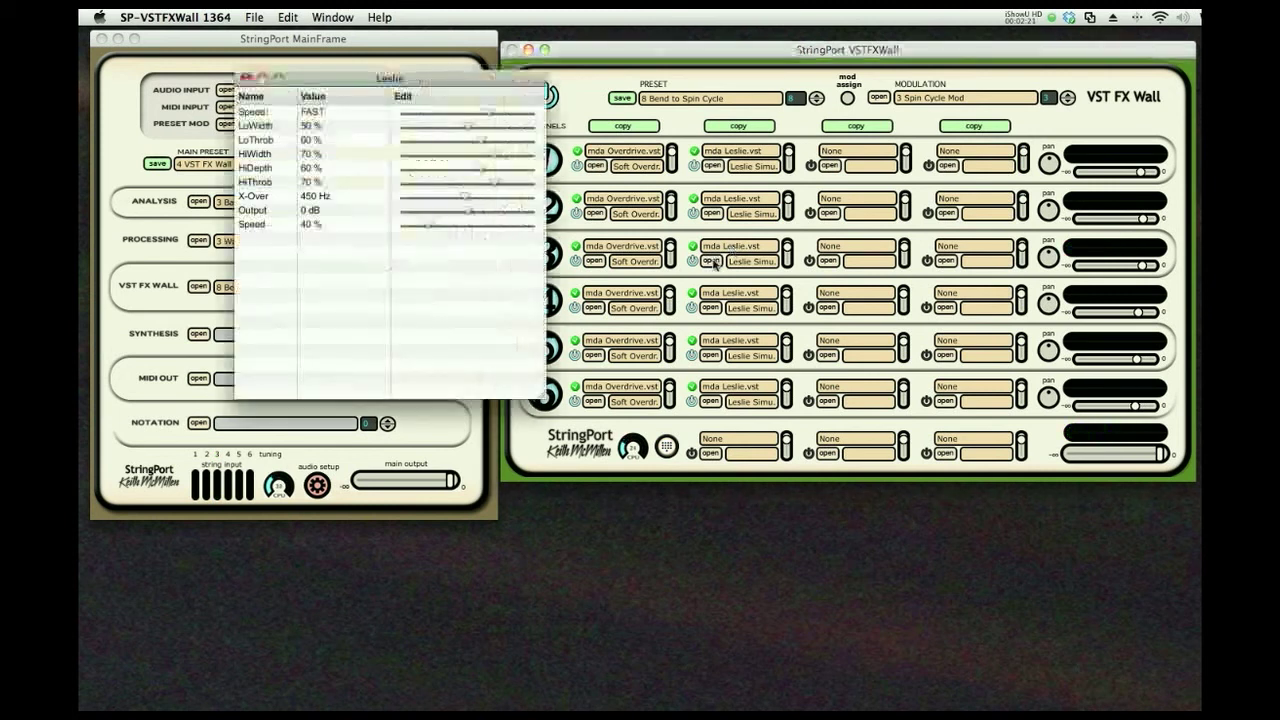
{"action": "left_click_drag", "start_coordinate": [447, 82], "coordinate": [465, 70]}
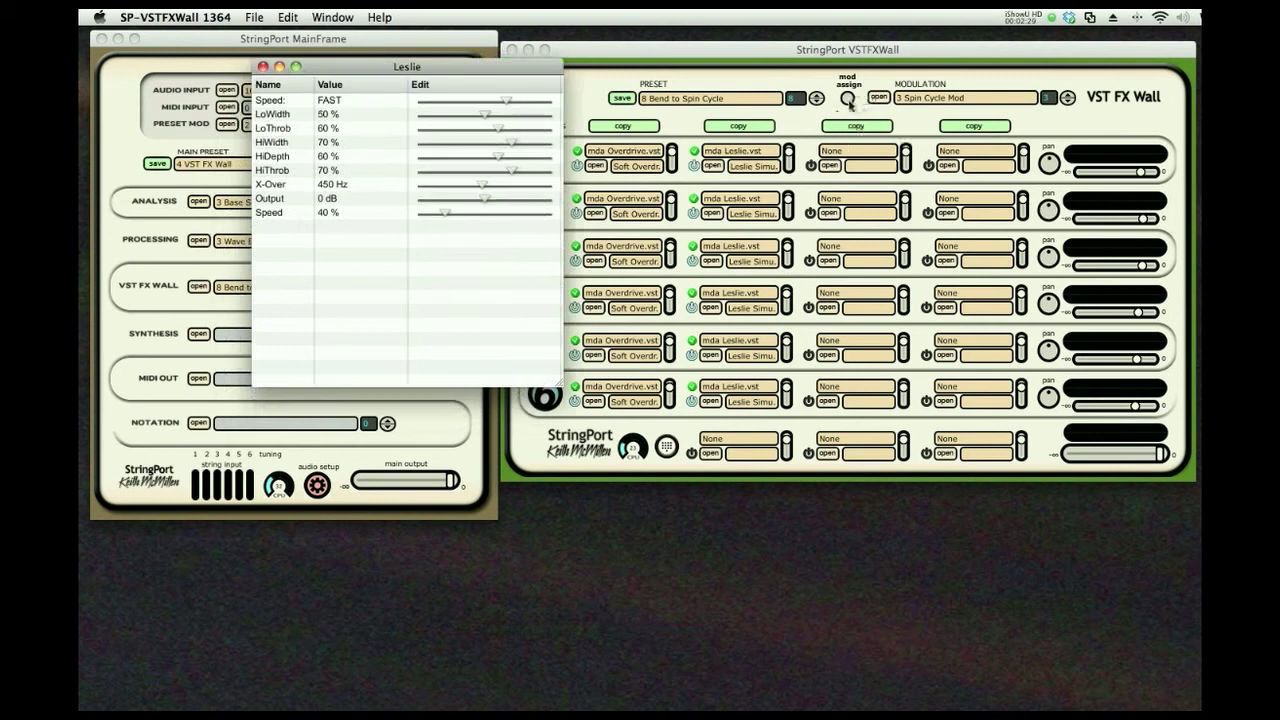
- Check the modulation assignments of the effect slots and open string 3's lines in the Spin Cycle Mod poly modulation window
{"action": "left_click", "coordinate": [847, 97]}
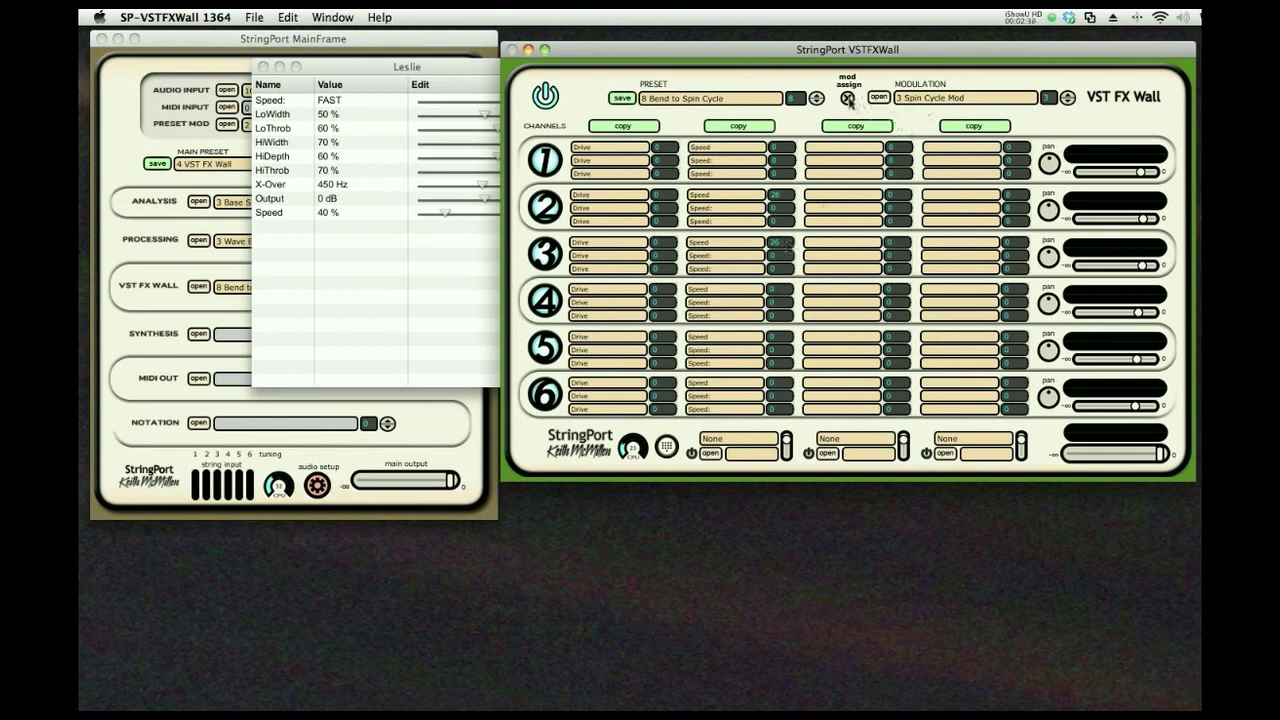
{"action": "left_click", "coordinate": [849, 99]}
{"action": "left_click", "coordinate": [878, 98]}
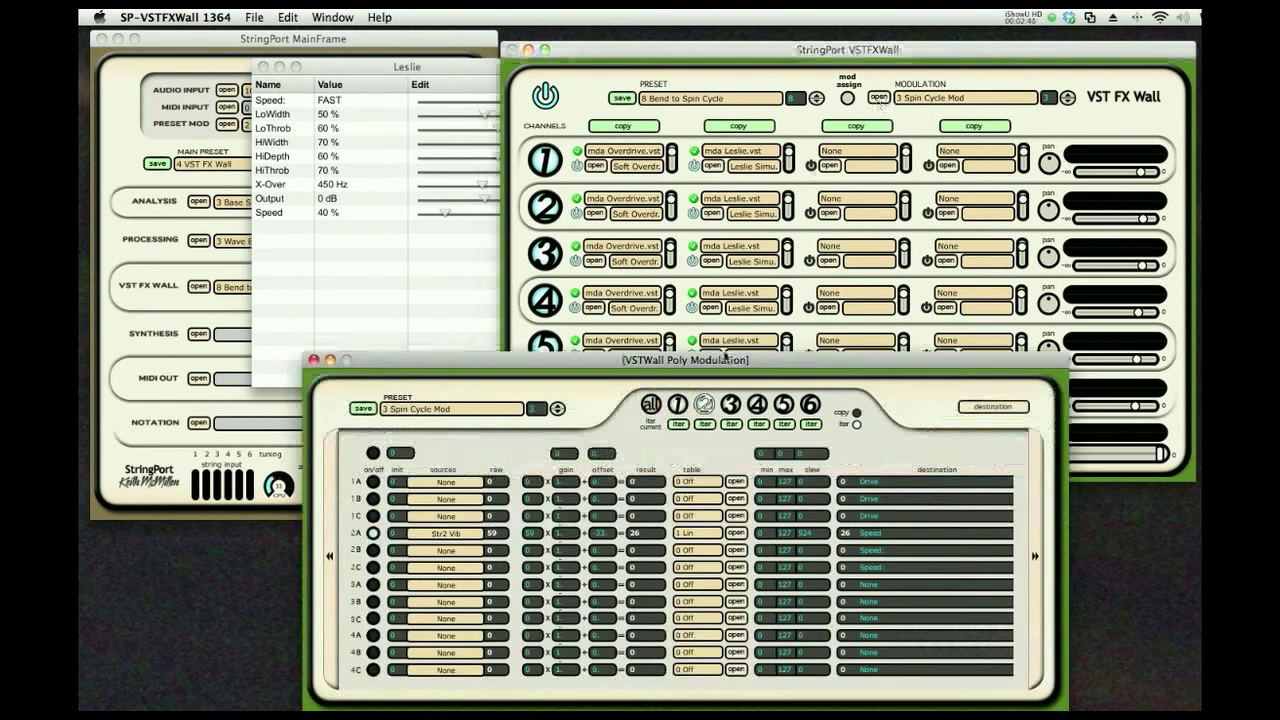
{"action": "left_click_drag", "start_coordinate": [808, 362], "coordinate": [865, 332]}
{"action": "left_click", "coordinate": [788, 375]}
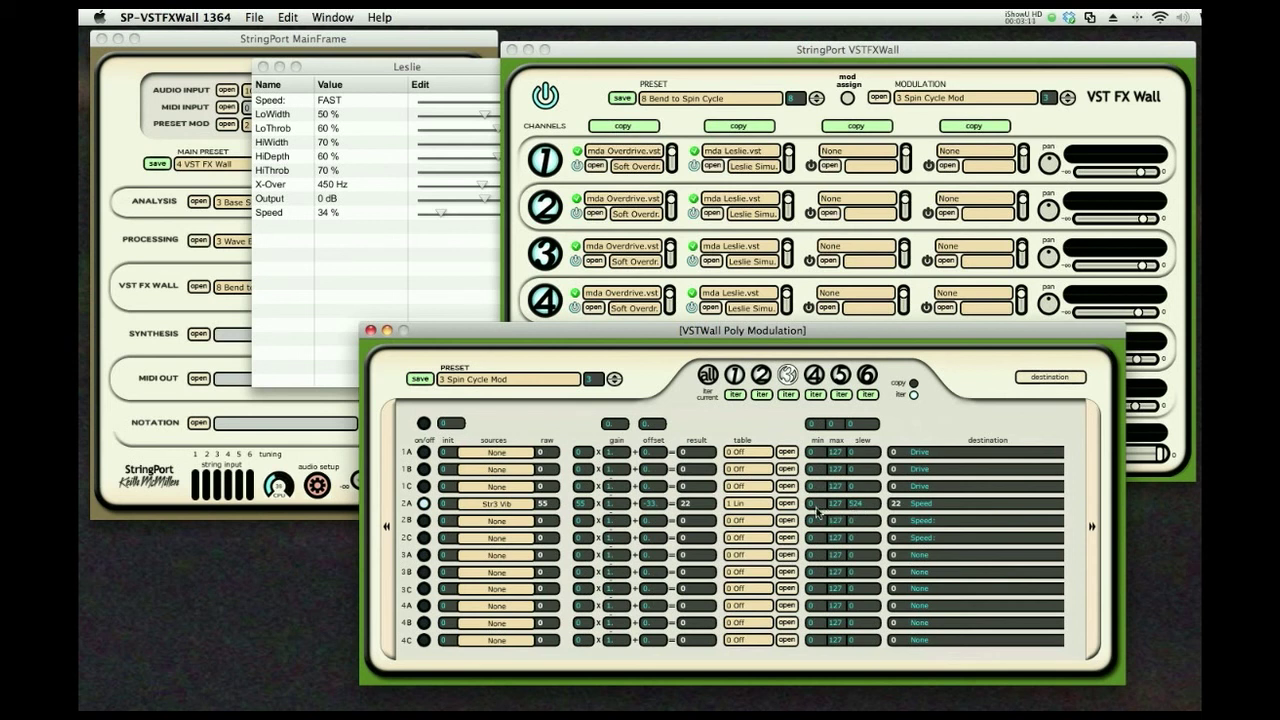
- Set string 3's modulation line 2A to the 2 Sin table, inspect its curve and close the table editor
{"action": "left_click", "coordinate": [753, 508]}
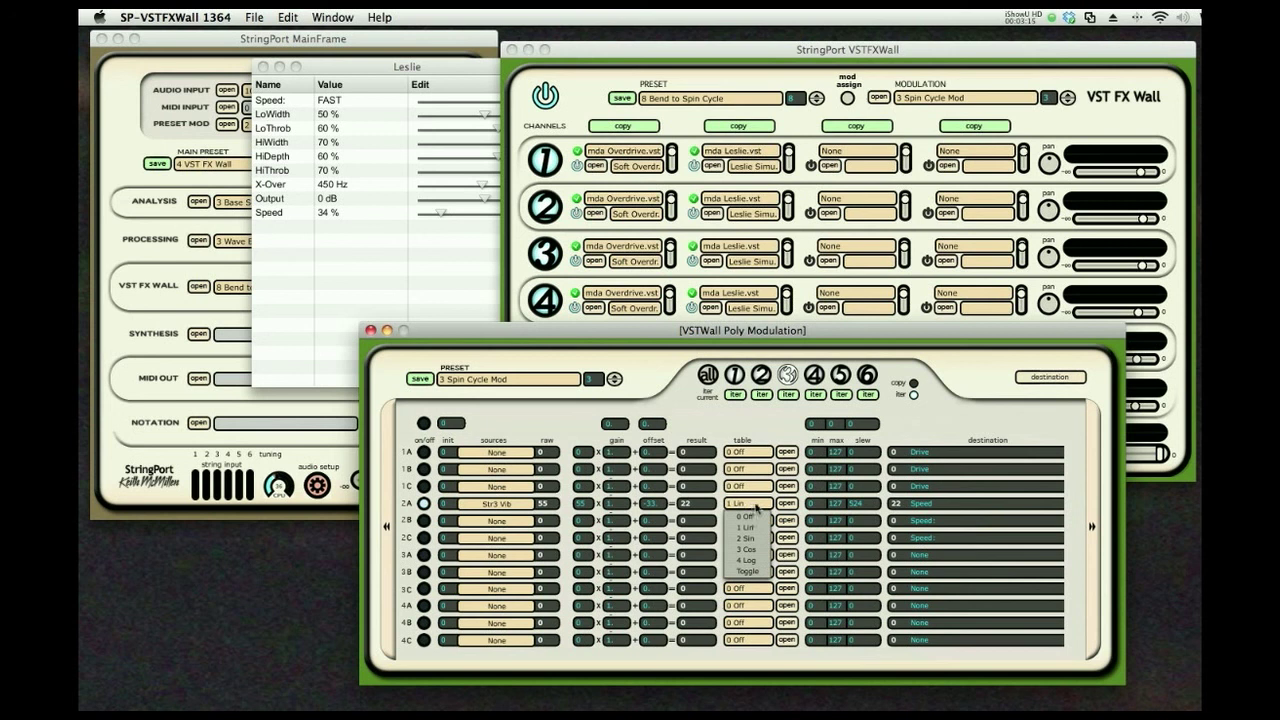
{"action": "left_click", "coordinate": [750, 538]}
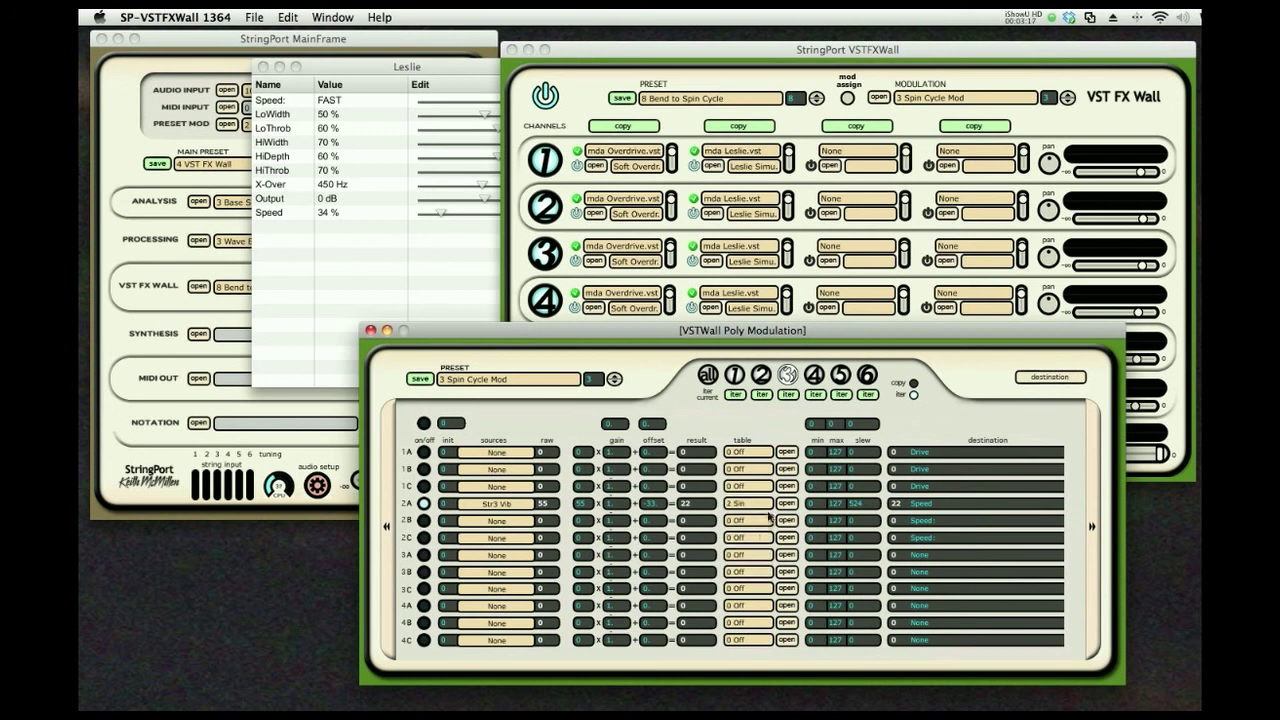
{"action": "left_click", "coordinate": [786, 504]}
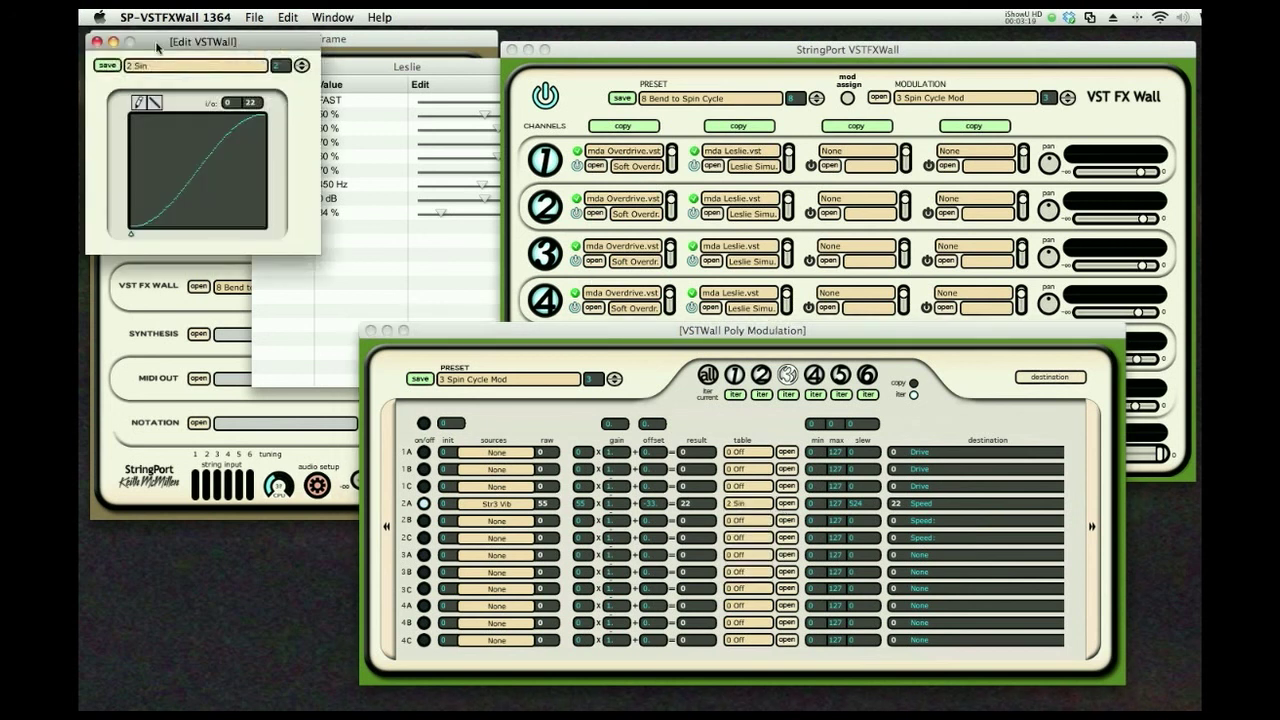
{"action": "left_click_drag", "start_coordinate": [130, 43], "coordinate": [396, 50]}
{"action": "left_click", "coordinate": [363, 49]}
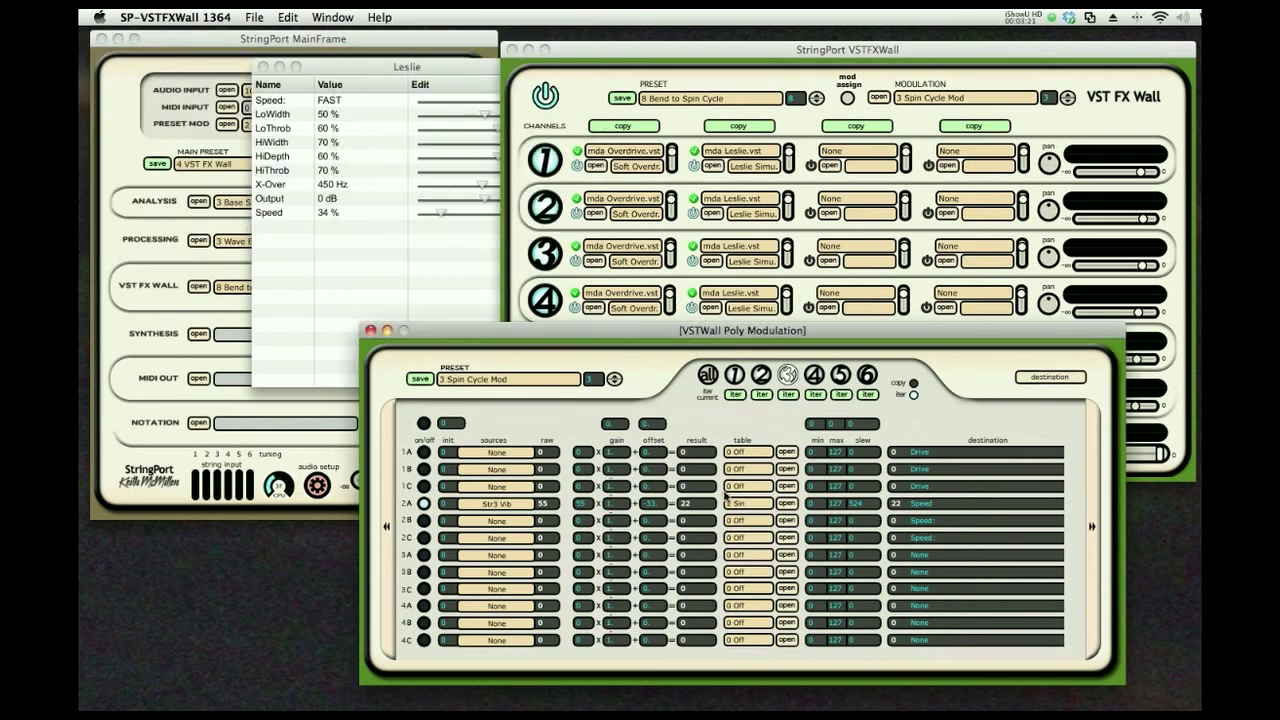
- Change the source of string 3's modulation line 2A to Str3 Fret and adjust its gain and offset
{"action": "left_click", "coordinate": [521, 506]}
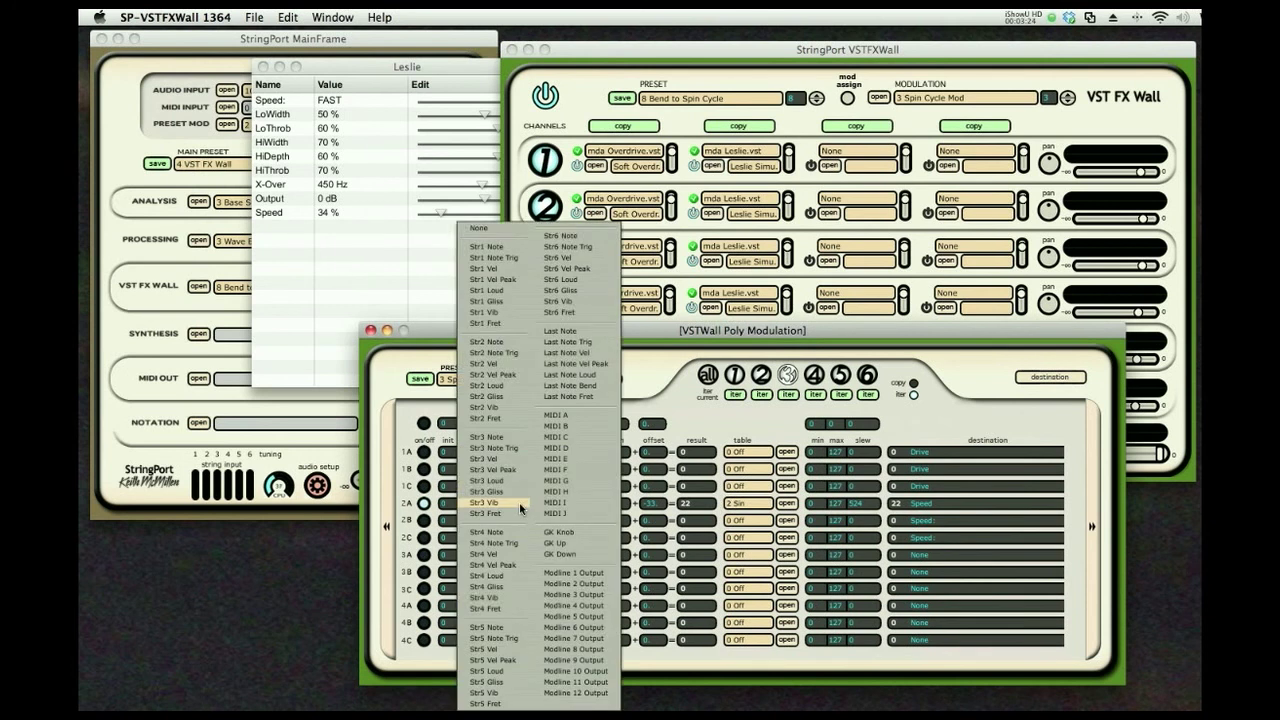
{"action": "left_click", "coordinate": [520, 513]}
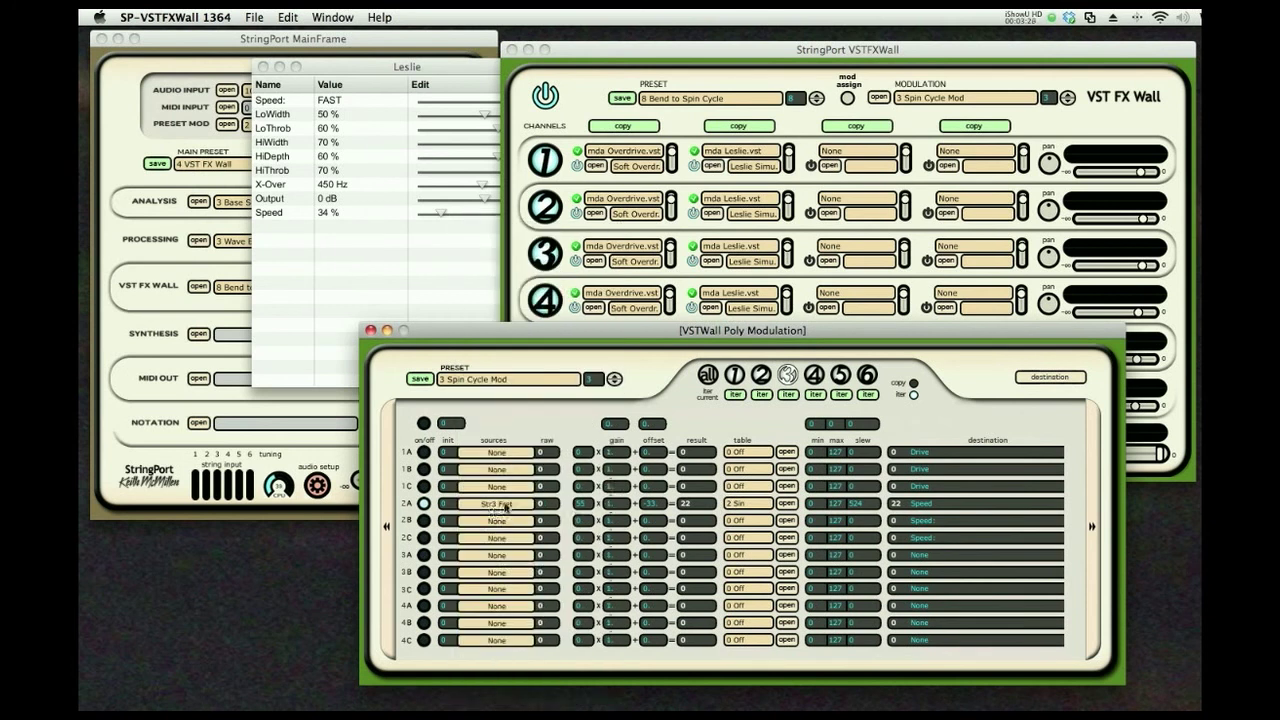
{"action": "left_click_drag", "start_coordinate": [612, 508], "coordinate": [613, 510]}
{"action": "mouse_move", "coordinate": [652, 503]}
{"action": "left_mouse_down"}
{"action": "mouse_move", "coordinate": [654, 485]}
{"action": "mouse_move", "coordinate": [650, 508]}
{"action": "left_mouse_up"}
- Look through the modulation lines for strings 4 and 2 and close the poly modulation window
{"action": "left_click", "coordinate": [814, 374]}
{"action": "left_click", "coordinate": [761, 376]}
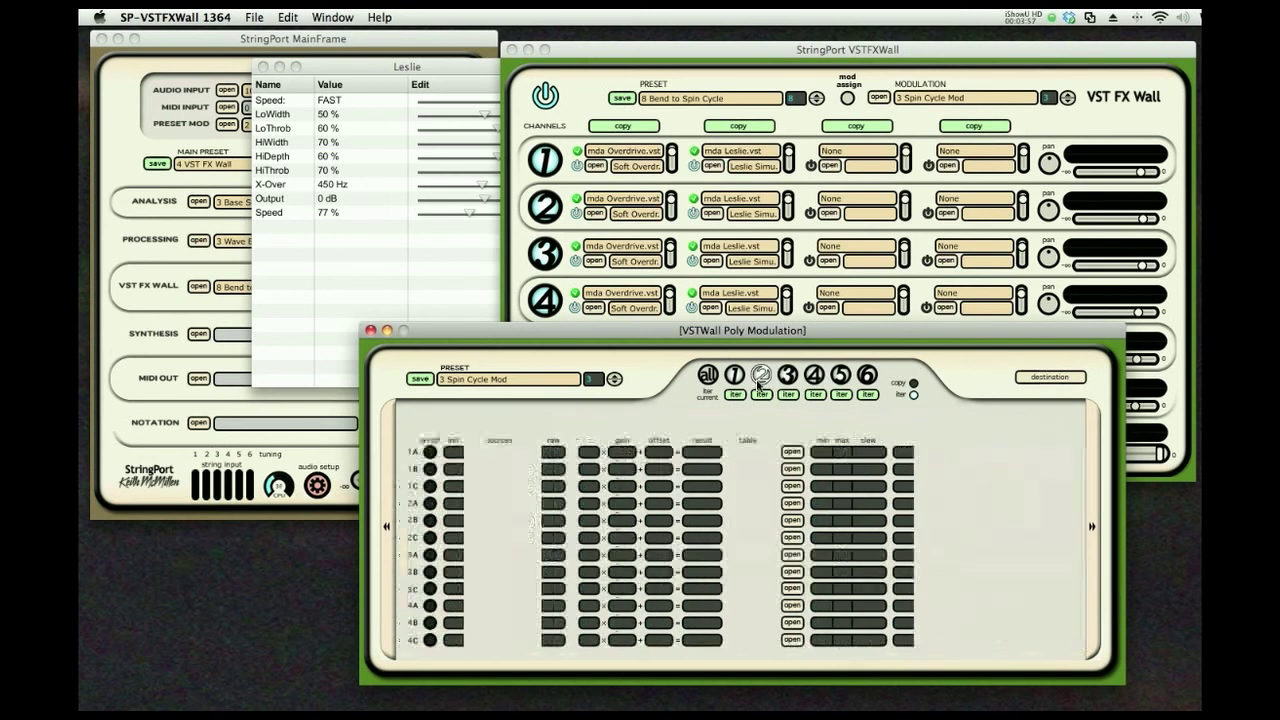
{"action": "left_click", "coordinate": [370, 331]}
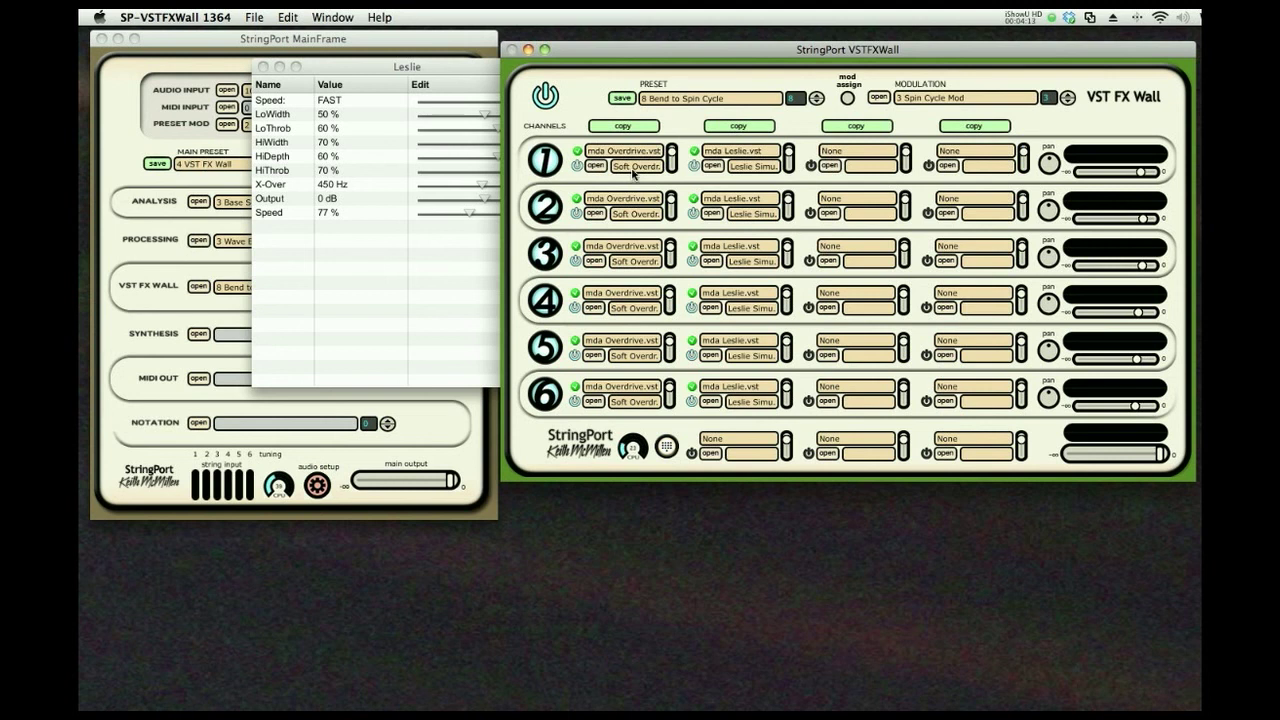
- Review the modulation destinations assigned to each channel's plug-ins, return to the plug-in slots and close the Leslie settings
{"action": "left_click", "coordinate": [847, 98]}
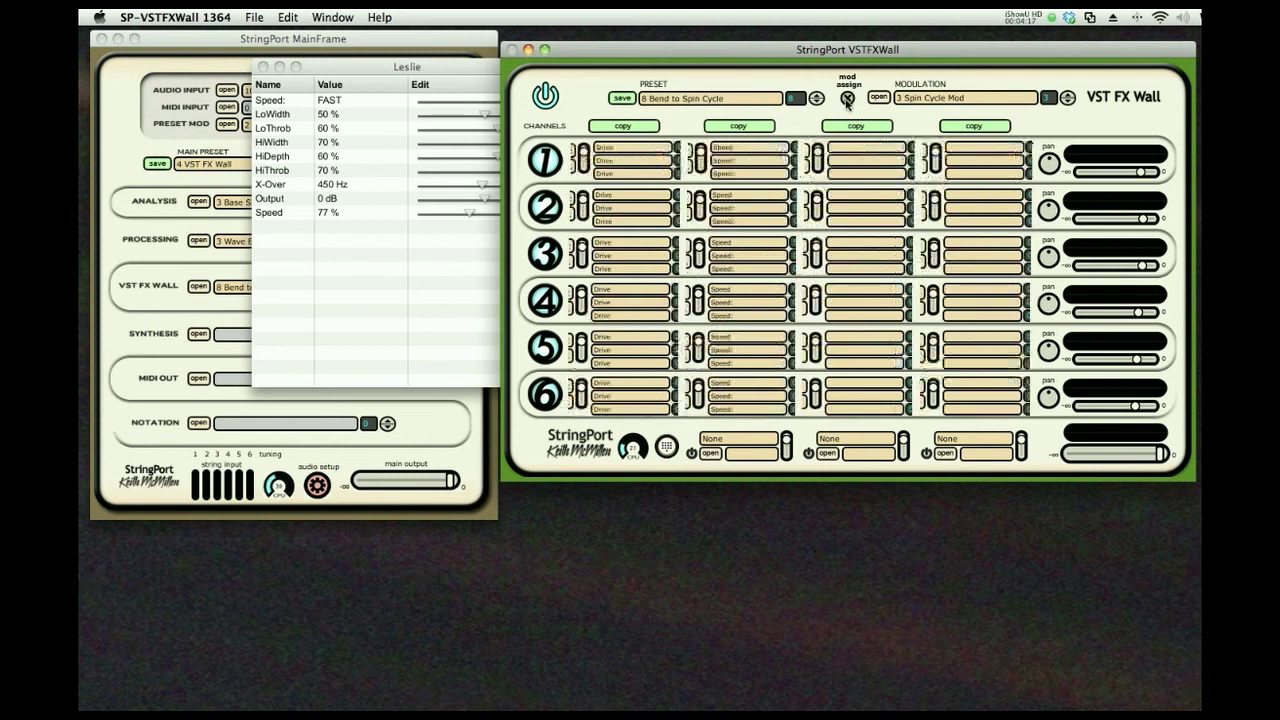
{"action": "left_click", "coordinate": [847, 98]}
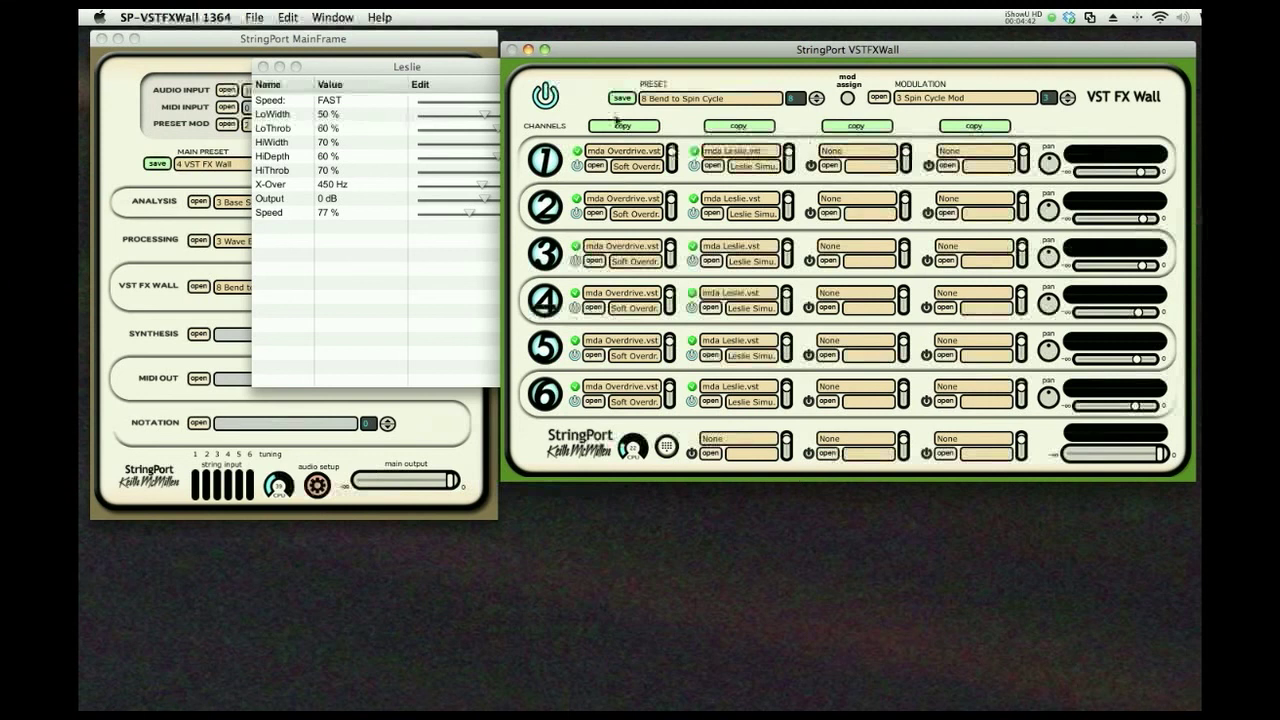
{"action": "left_click", "coordinate": [263, 67]}
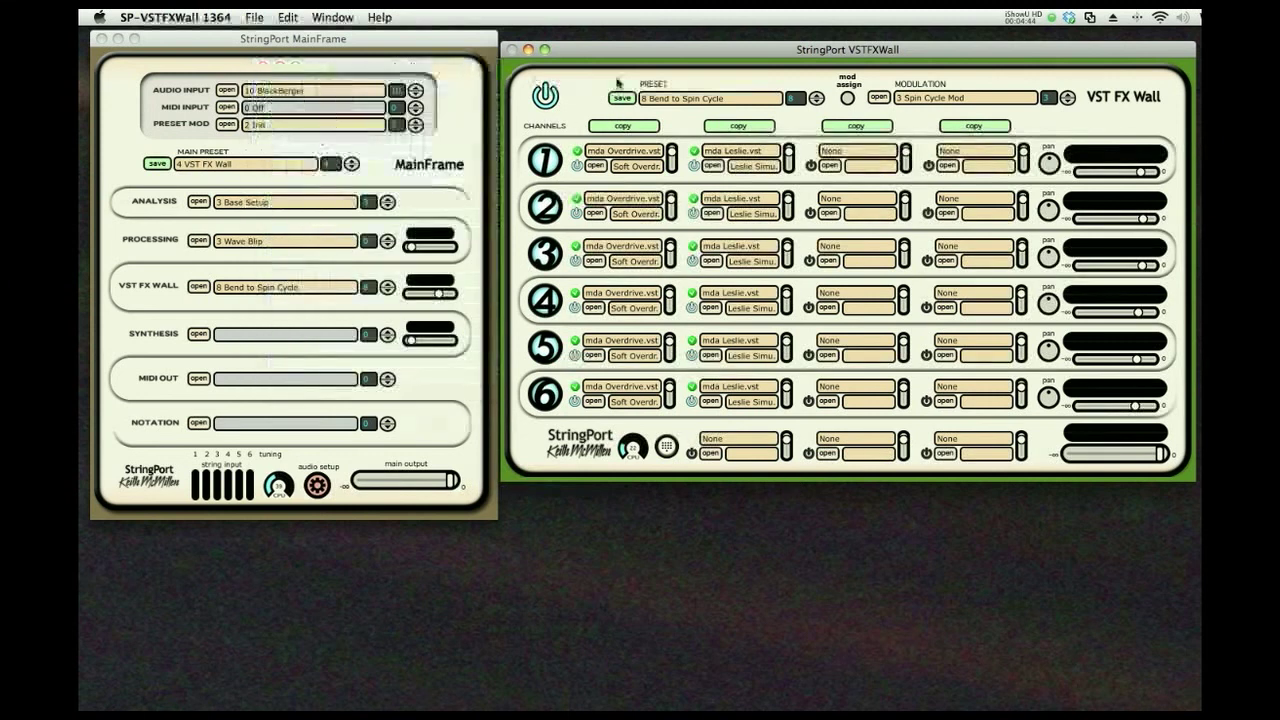